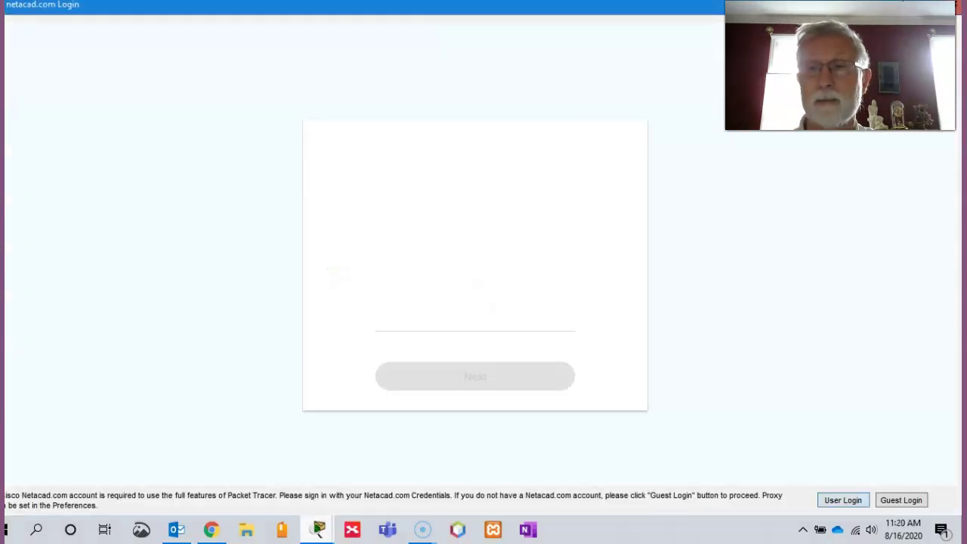
Step: Submit the account email and password to Netacad, retrying the password once; both attempts are rejected
{"action": "left_click", "coordinate": [474, 281]}
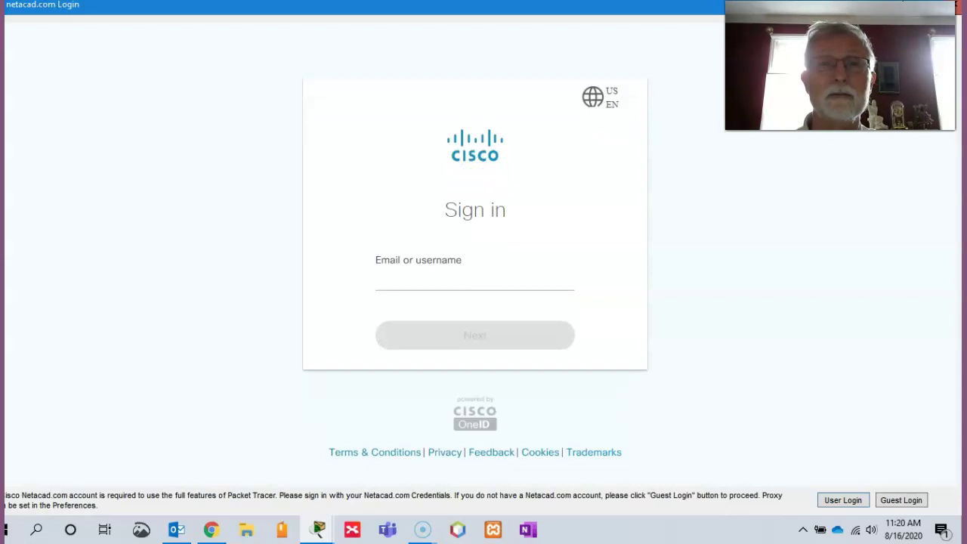
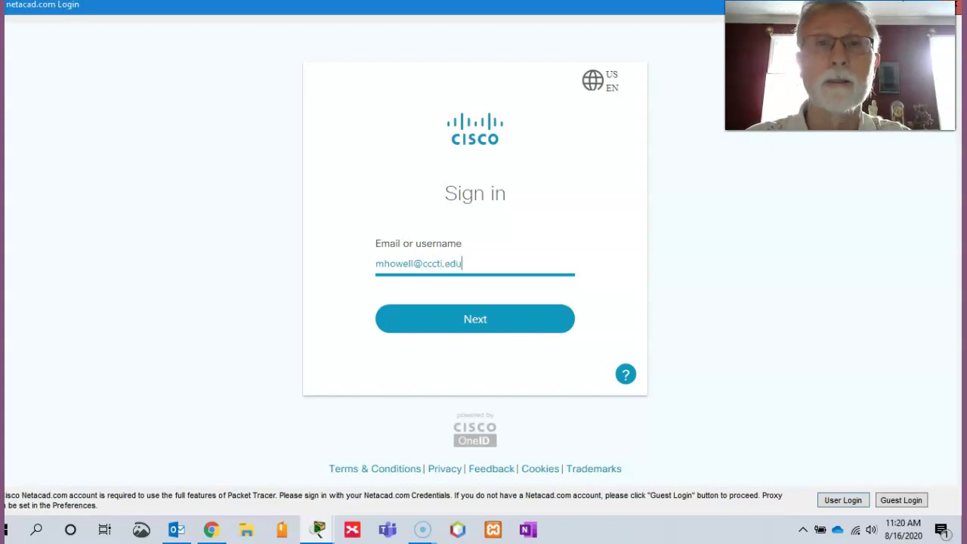
{"action": "key", "text": "Return"}
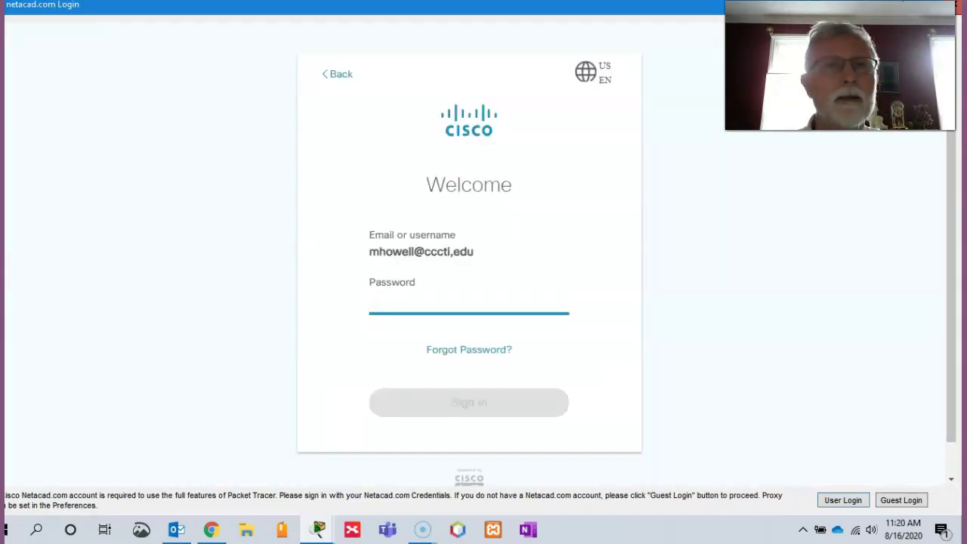
{"action": "type", "text": "•"}
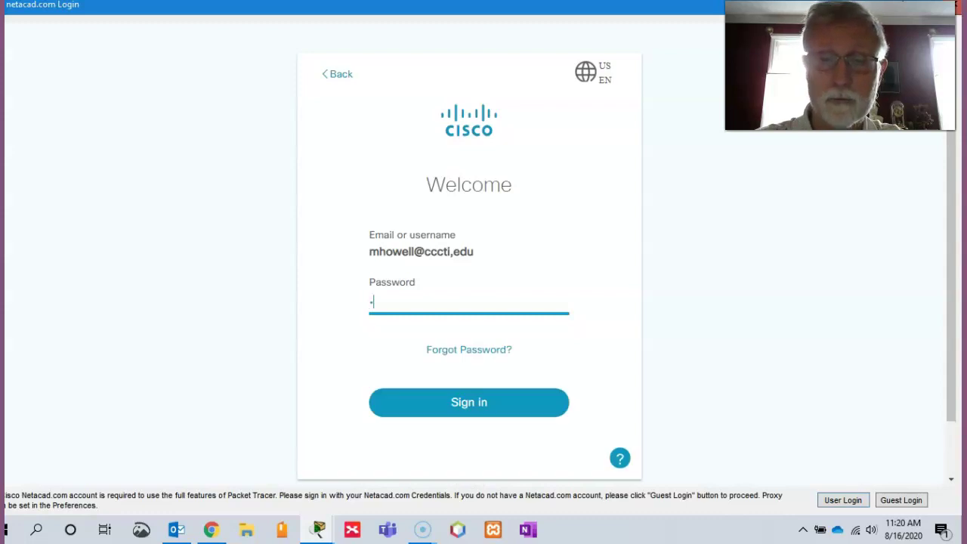
{"action": "type", "text": "••••••"}
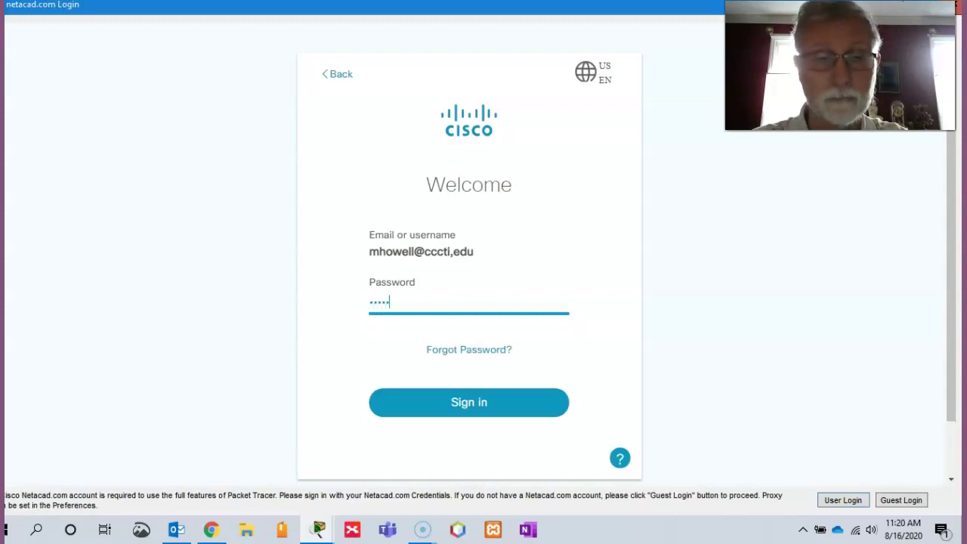
{"action": "type", "text": "•••••"}
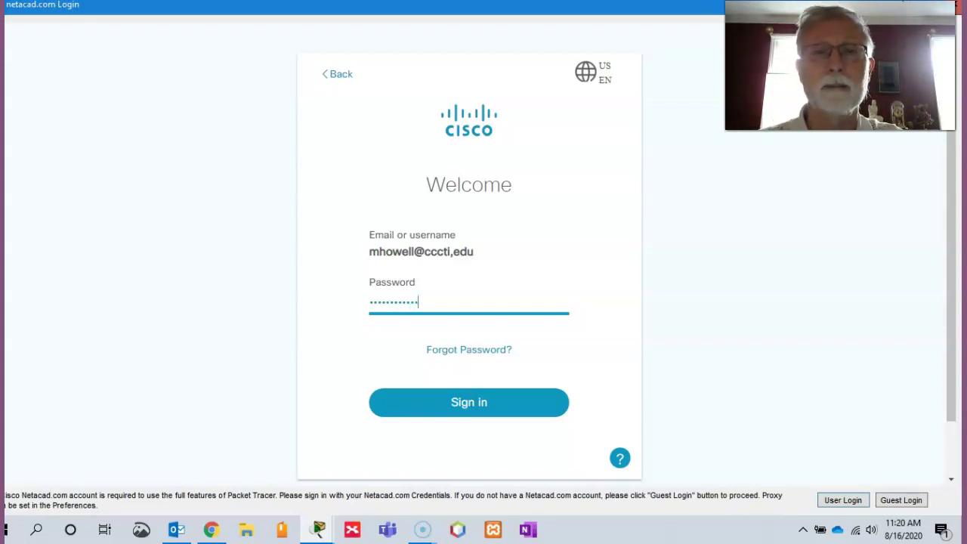
{"action": "key", "text": "Return"}
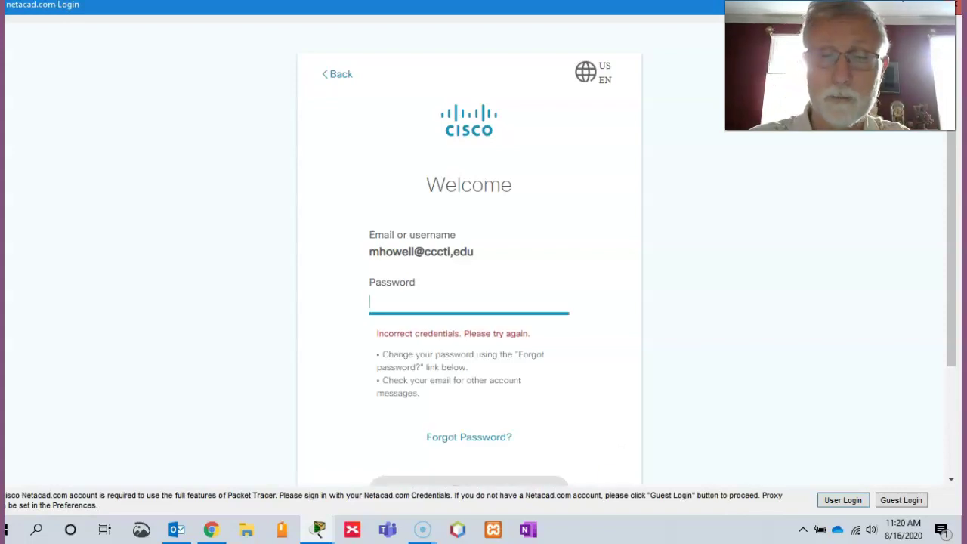
{"action": "type", "text": "p•••••"}
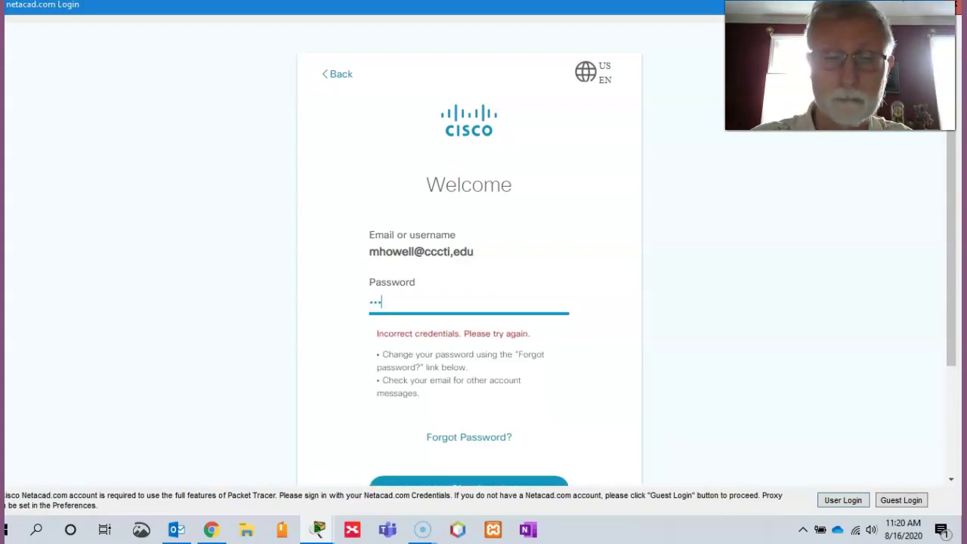
{"action": "type", "text": "•••••"}
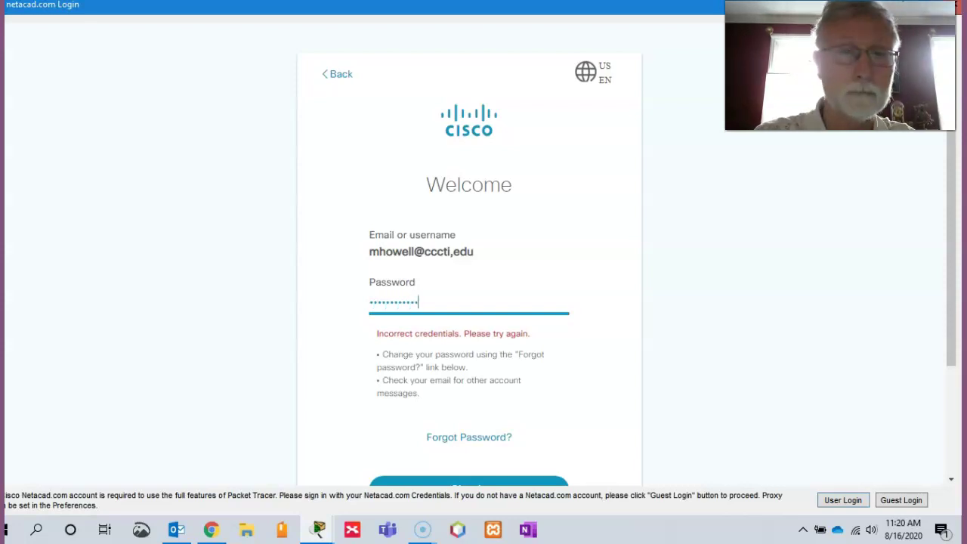
{"action": "type", "text": "•"}
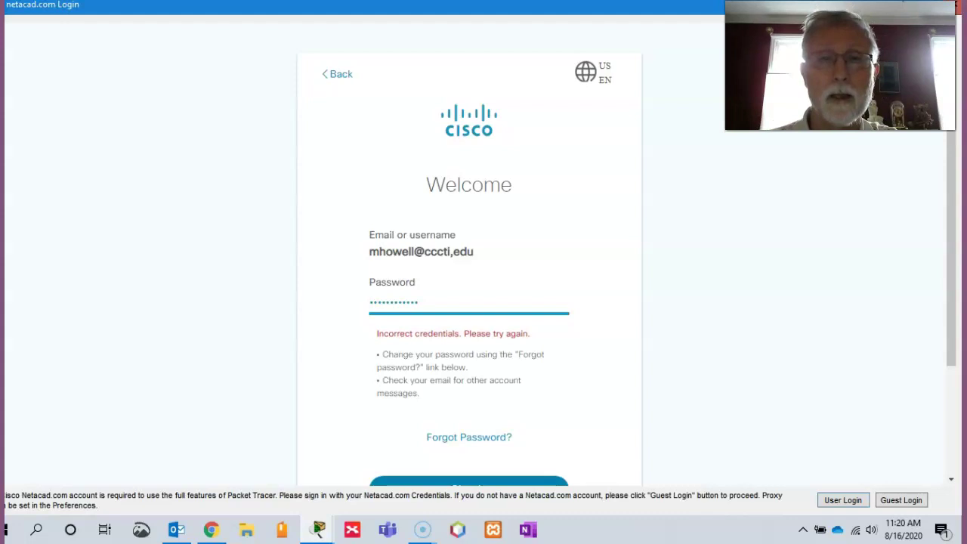
{"action": "key", "text": "Return"}
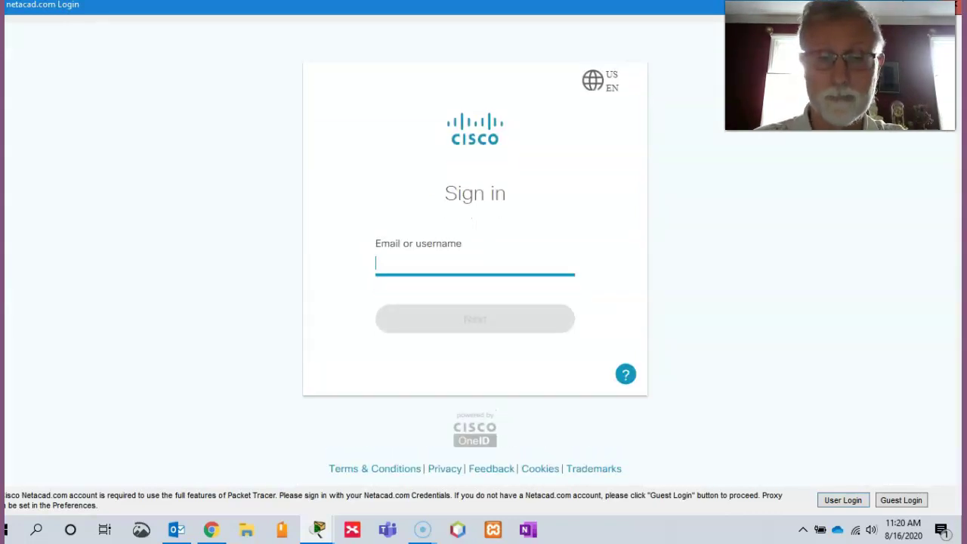
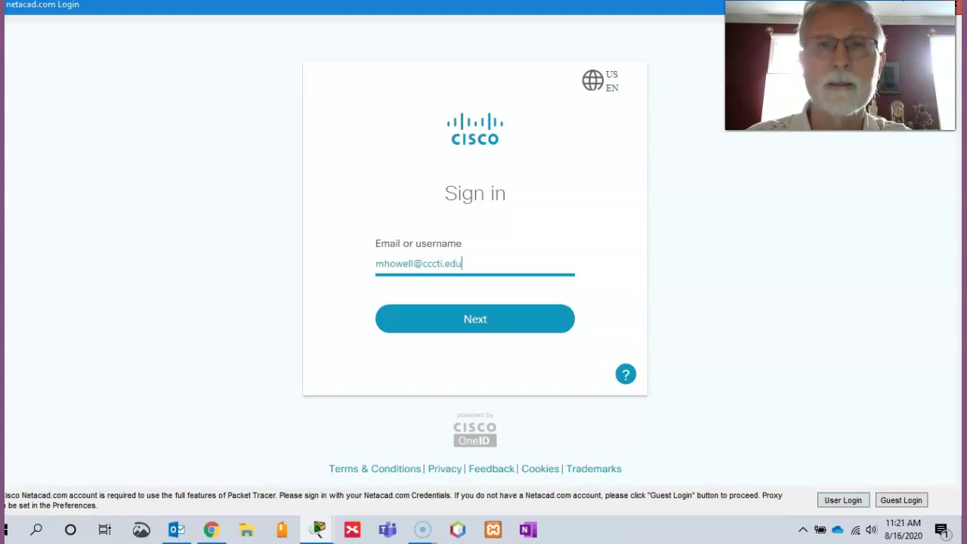
Step: Resubmit the corrected account email and type the account password at the Netacad password step
{"action": "key", "text": "Return"}
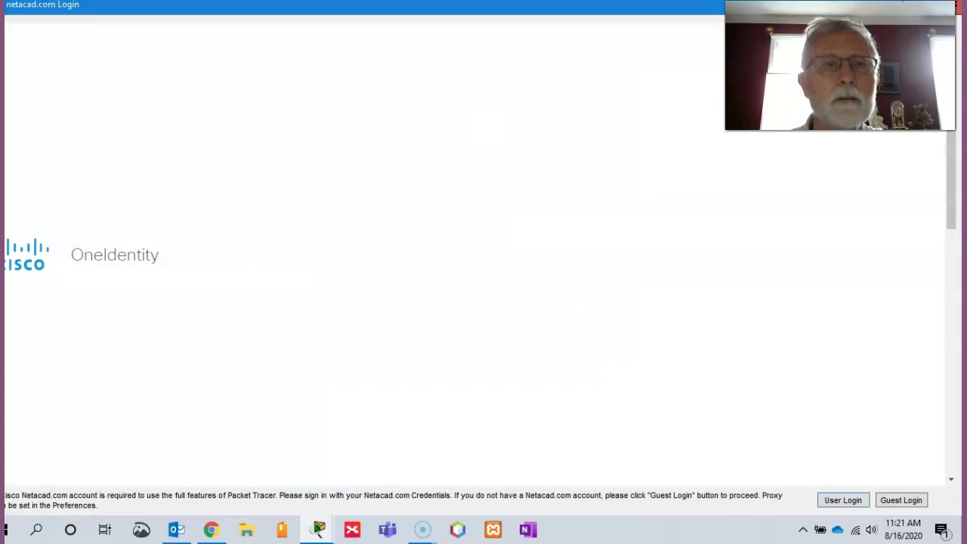
{"action": "type", "text": "*"}
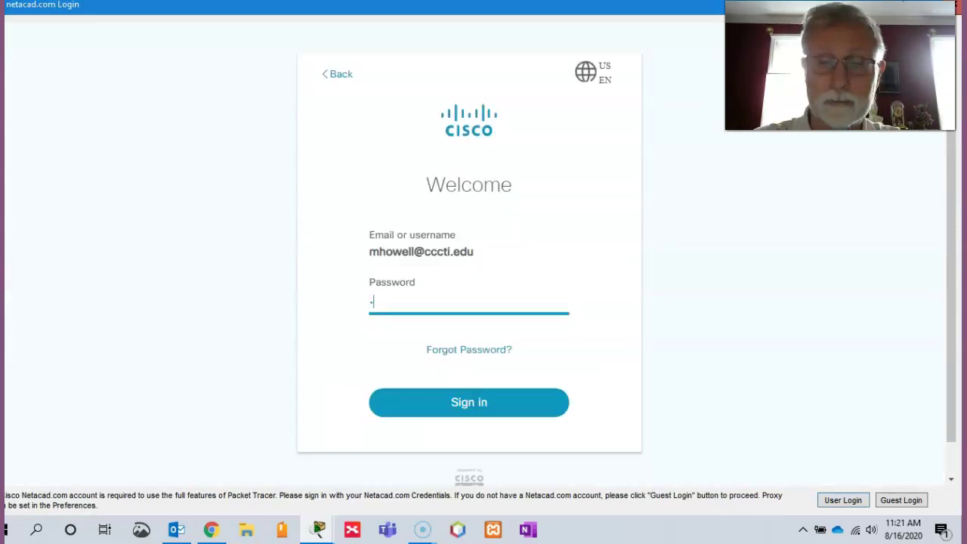
{"action": "type", "text": "******"}
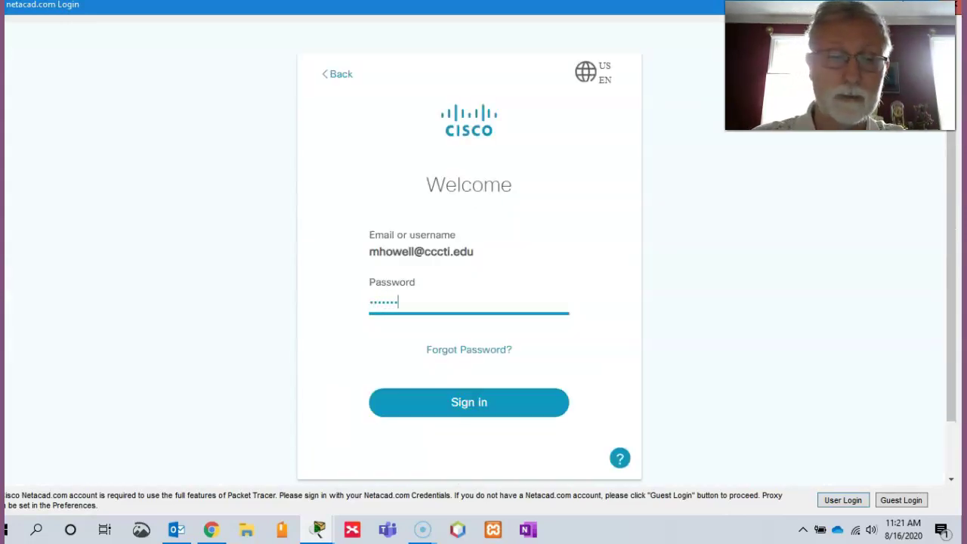
{"action": "type", "text": "****"}
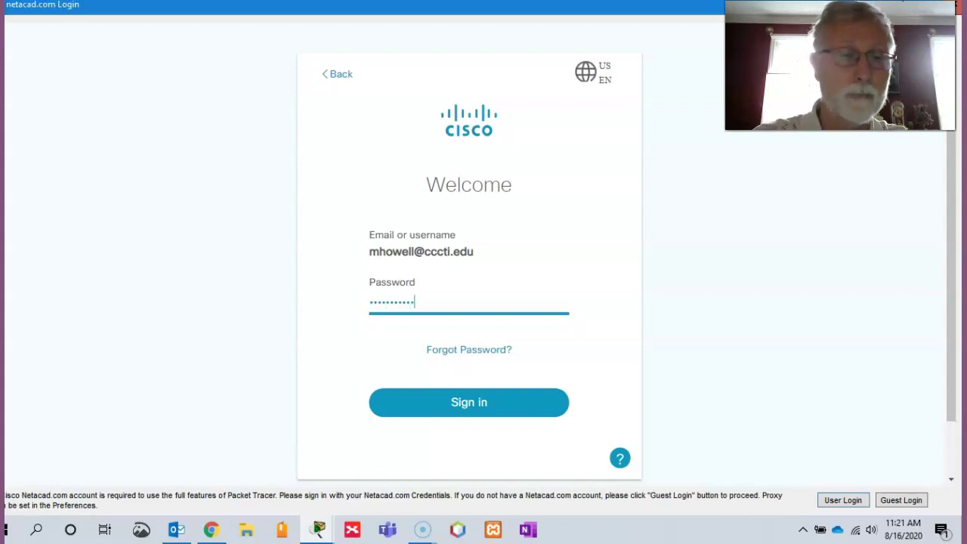
{"action": "type", "text": "*"}
Step: Submit the password so Netacad sign-in succeeds and the blank Logical workspace opens
{"action": "key", "text": "Return"}
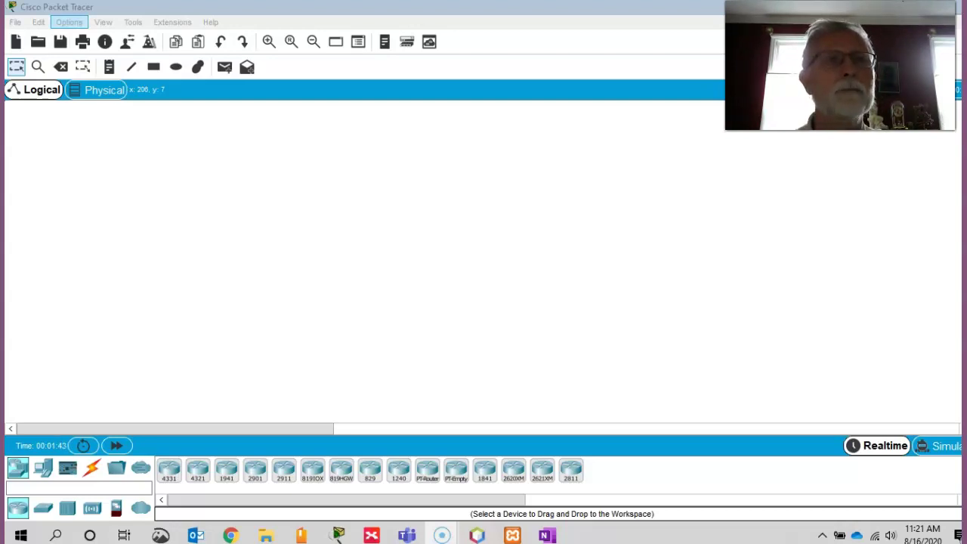
{"action": "left_click", "coordinate": [69, 22]}
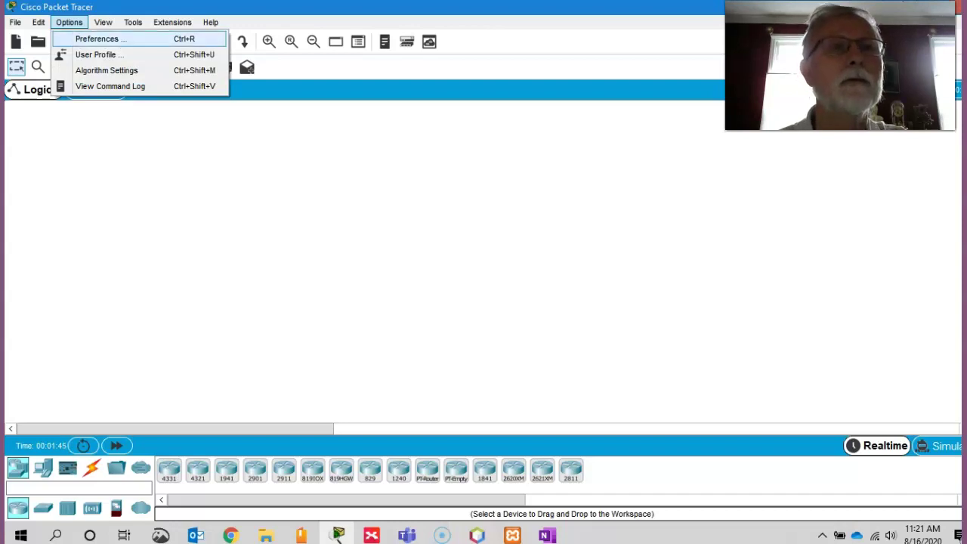
{"action": "left_click", "coordinate": [96, 38]}
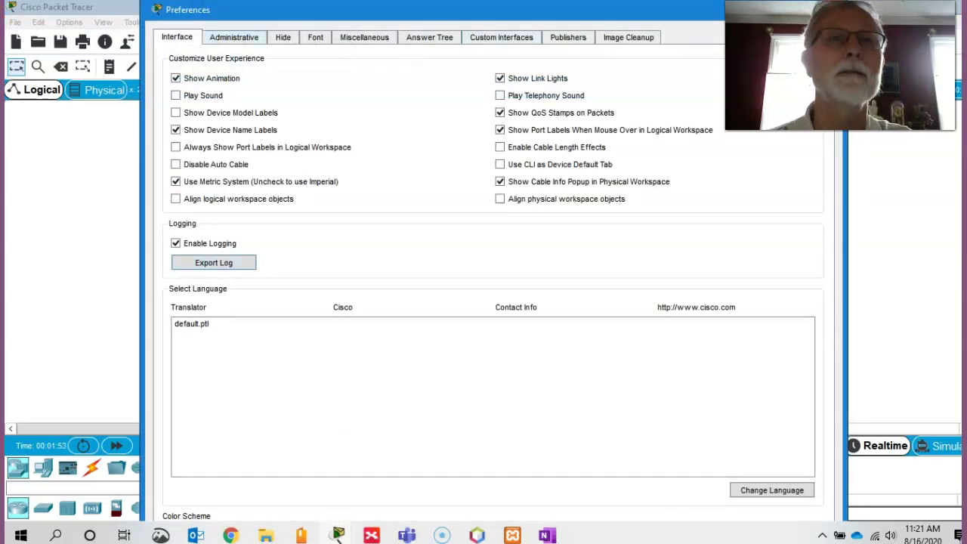
{"action": "left_click", "coordinate": [233, 37]}
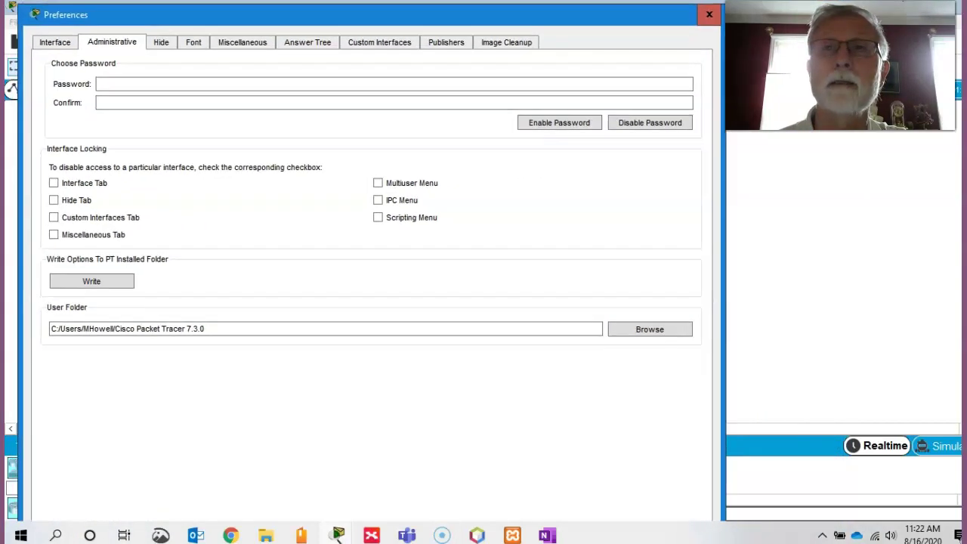
{"action": "left_click", "coordinate": [708, 14]}
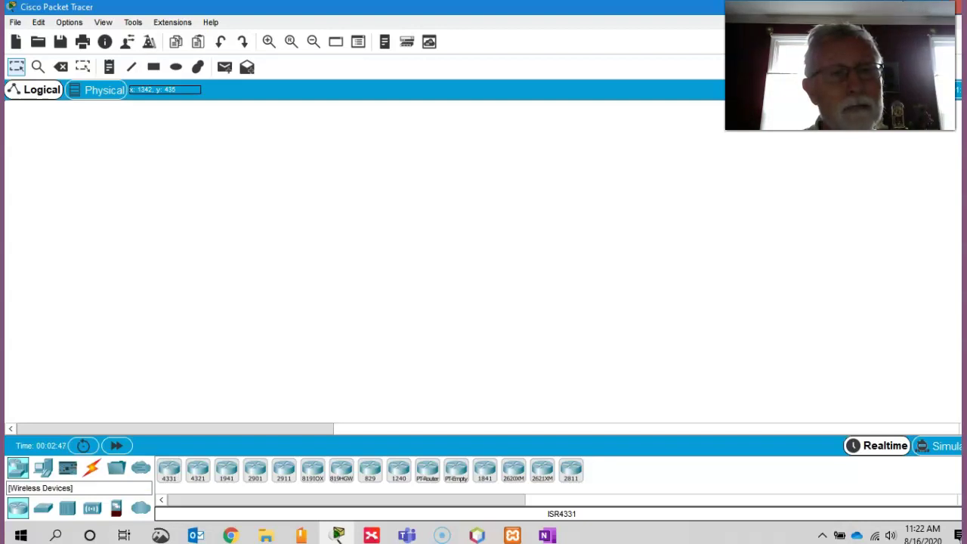
{"action": "left_click", "coordinate": [92, 508]}
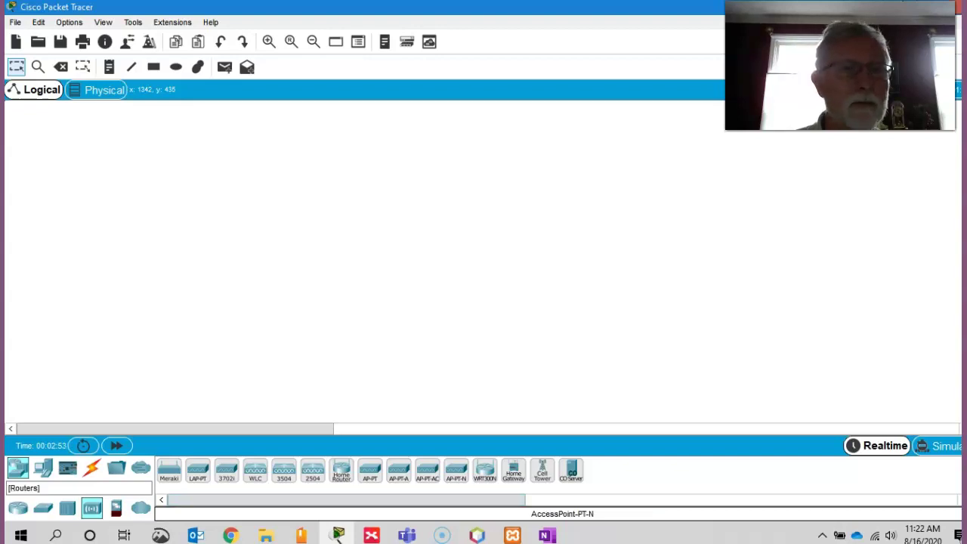
{"action": "left_click", "coordinate": [18, 507]}
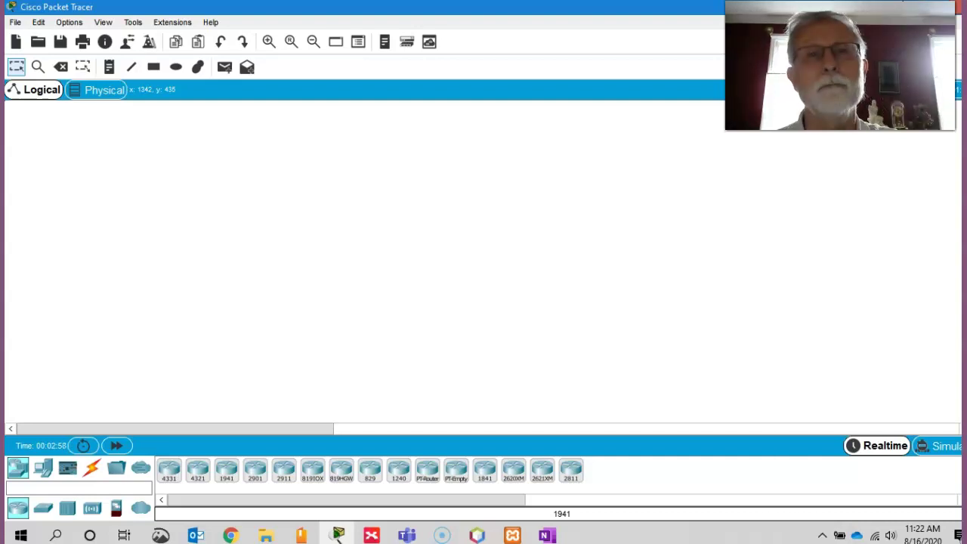
Step: Place a 1941 router as Router0, then a PC as PC0 to its left
{"action": "left_click", "coordinate": [360, 230]}
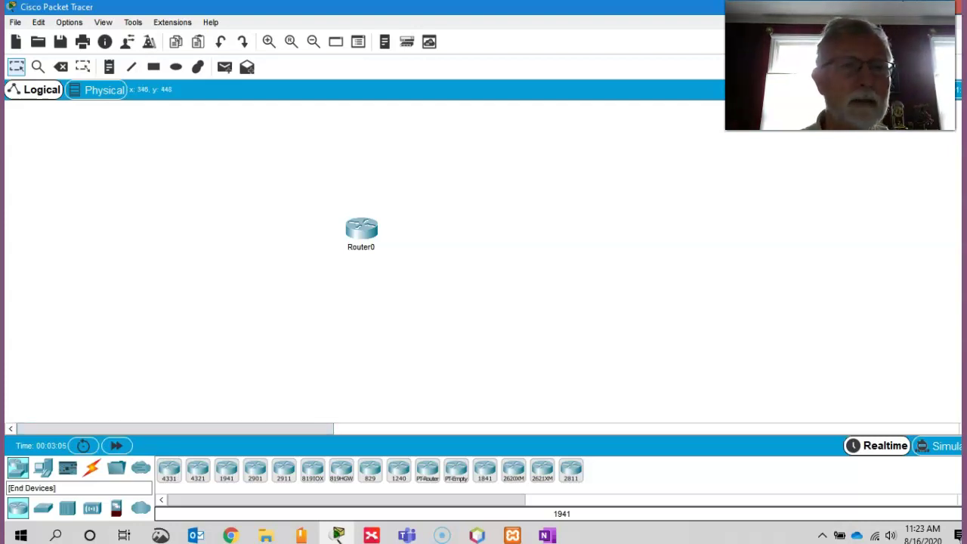
{"action": "left_click", "coordinate": [43, 468]}
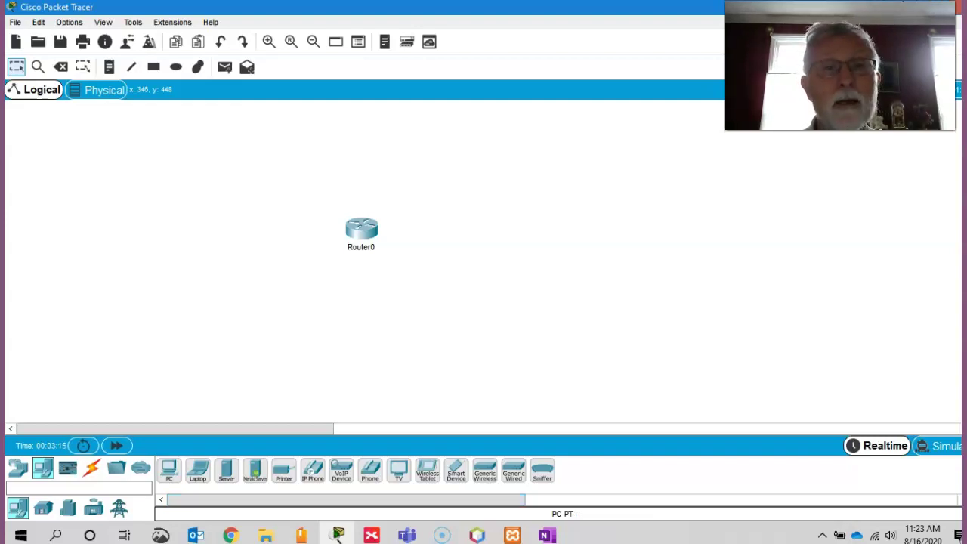
{"action": "left_click", "coordinate": [236, 232]}
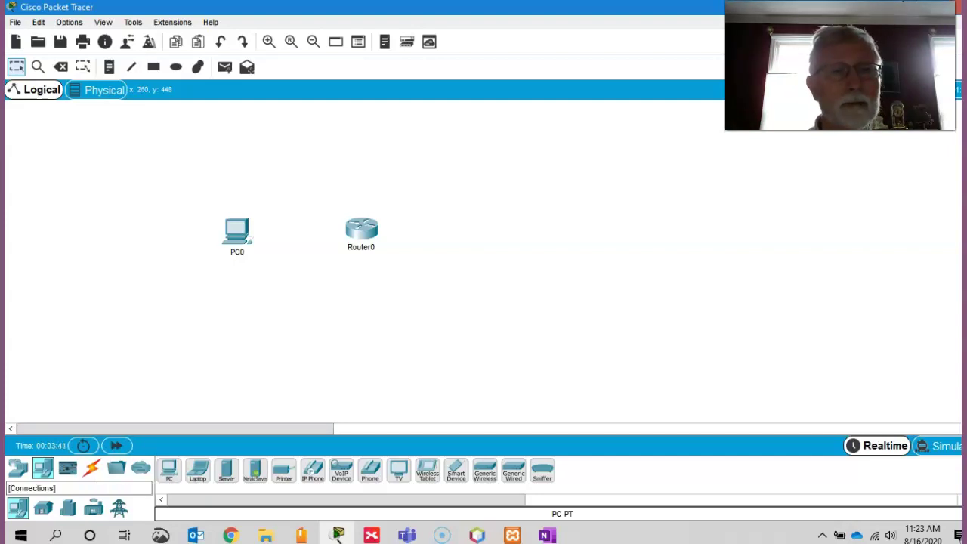
Step: Link PC0 FastEthernet0 to Router0 GigabitEthernet0/0 using a Copper Straight-Through cable
{"action": "left_click", "coordinate": [91, 468]}
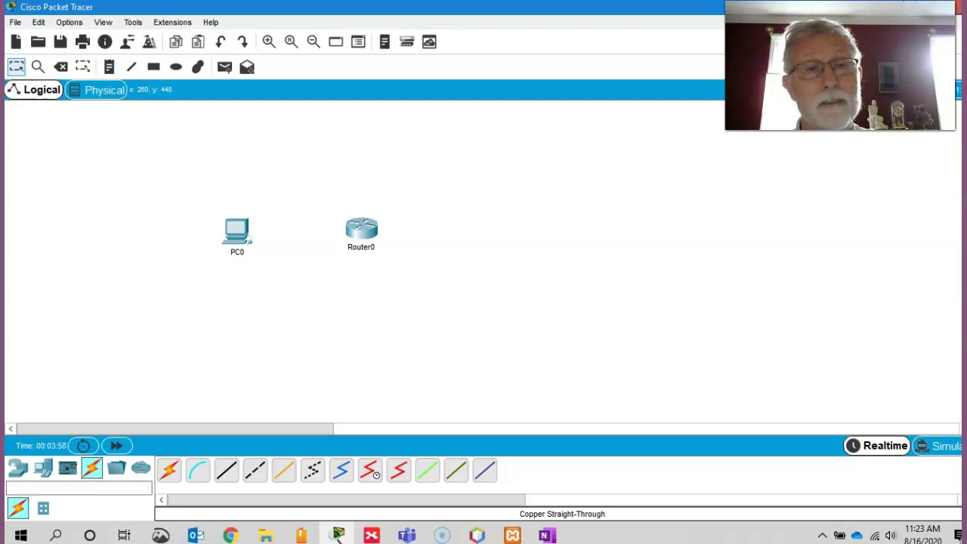
{"action": "left_click", "coordinate": [225, 469]}
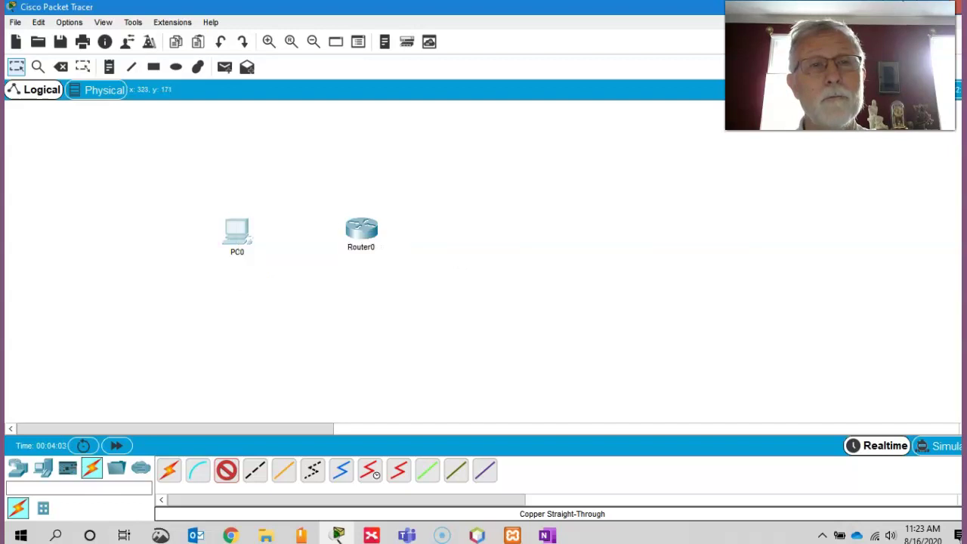
{"action": "left_click", "coordinate": [236, 229]}
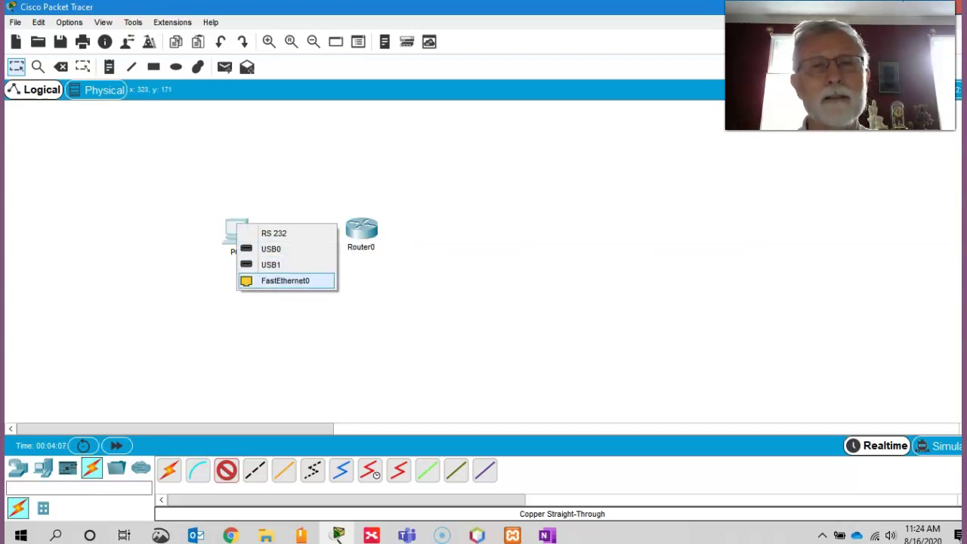
{"action": "left_click", "coordinate": [285, 280]}
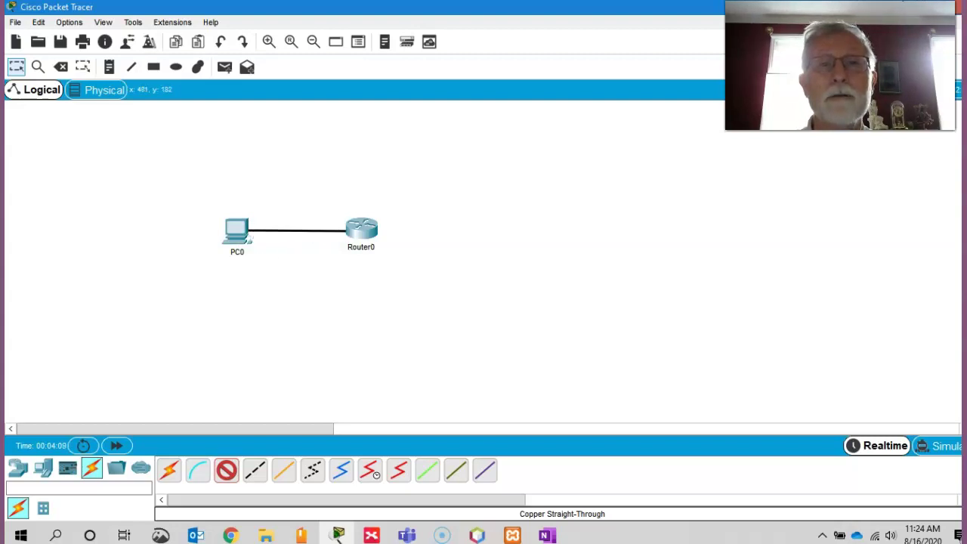
{"action": "left_click", "coordinate": [350, 233]}
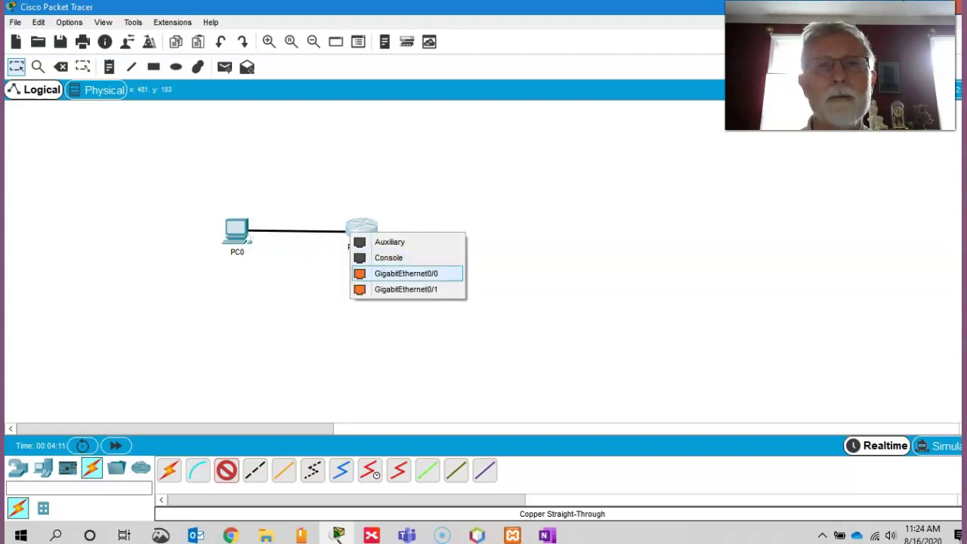
{"action": "left_click", "coordinate": [405, 273]}
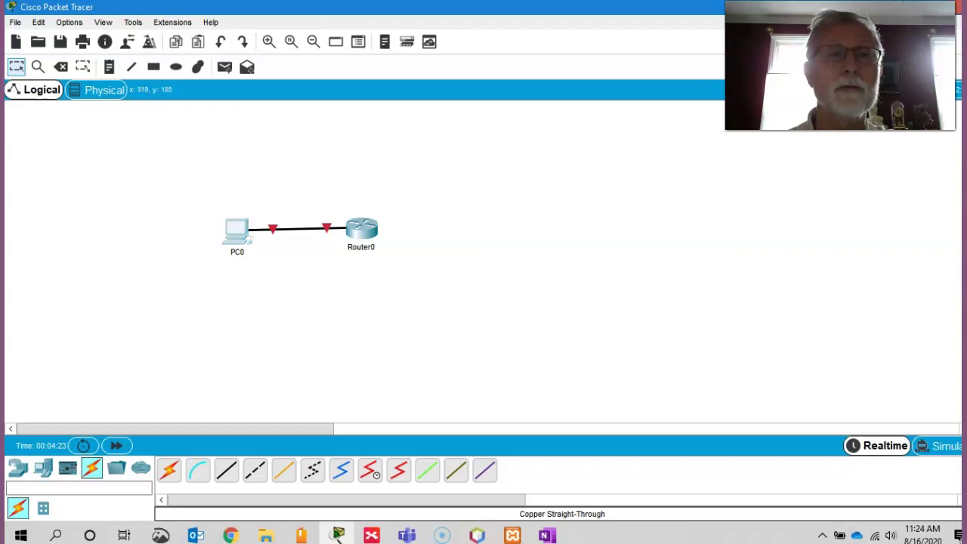
Step: Move PC0 slightly upward to line it up with Router0
{"action": "left_click_drag", "start_coordinate": [236, 230], "coordinate": [237, 226]}
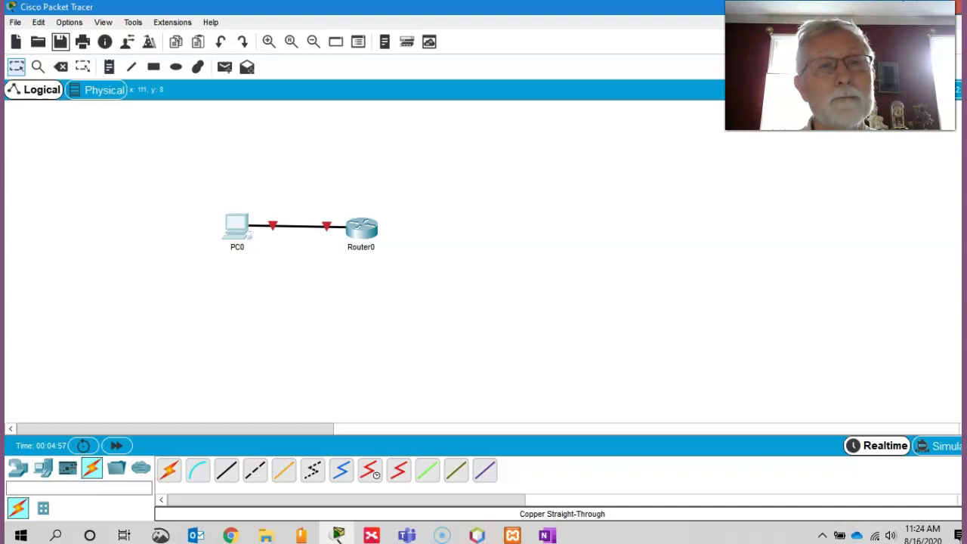
Step: Save the topology as test, a Packet Tracer Activity File (.pkt), in the saves folder
{"action": "left_click", "coordinate": [61, 42]}
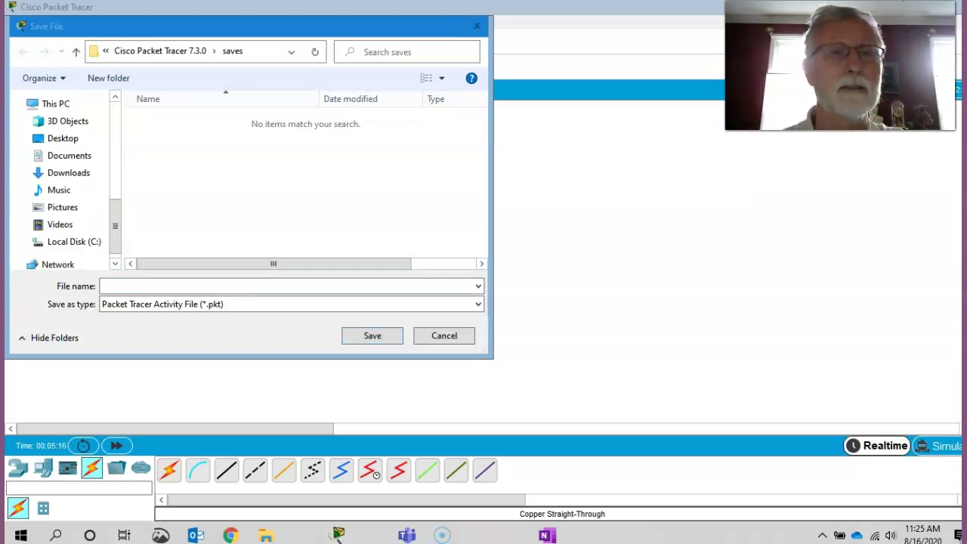
{"action": "left_click", "coordinate": [337, 533]}
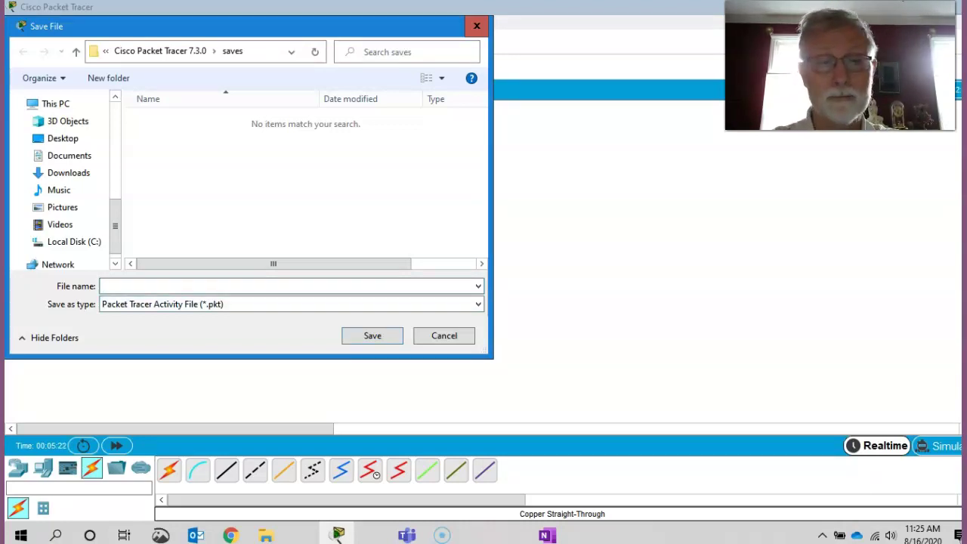
{"action": "type", "text": "test"}
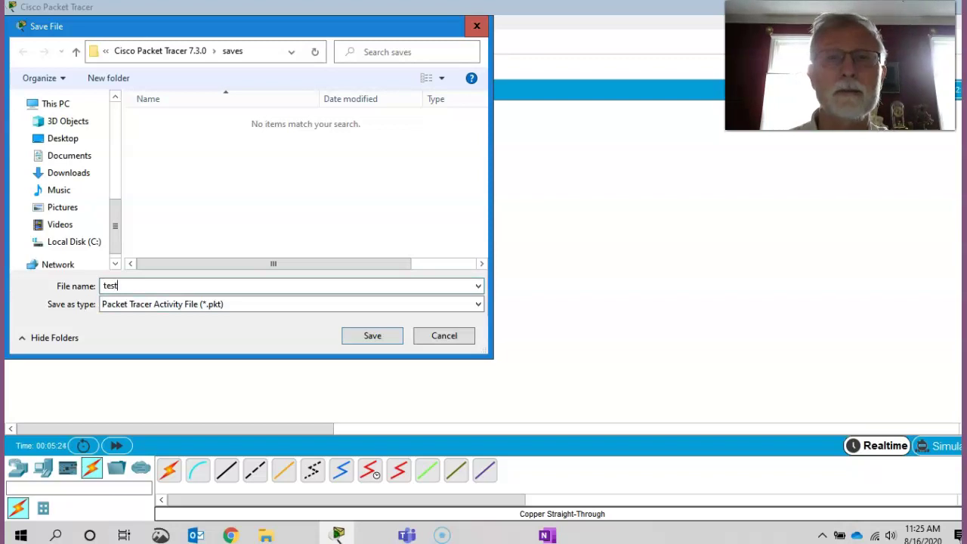
{"action": "left_click", "coordinate": [287, 304]}
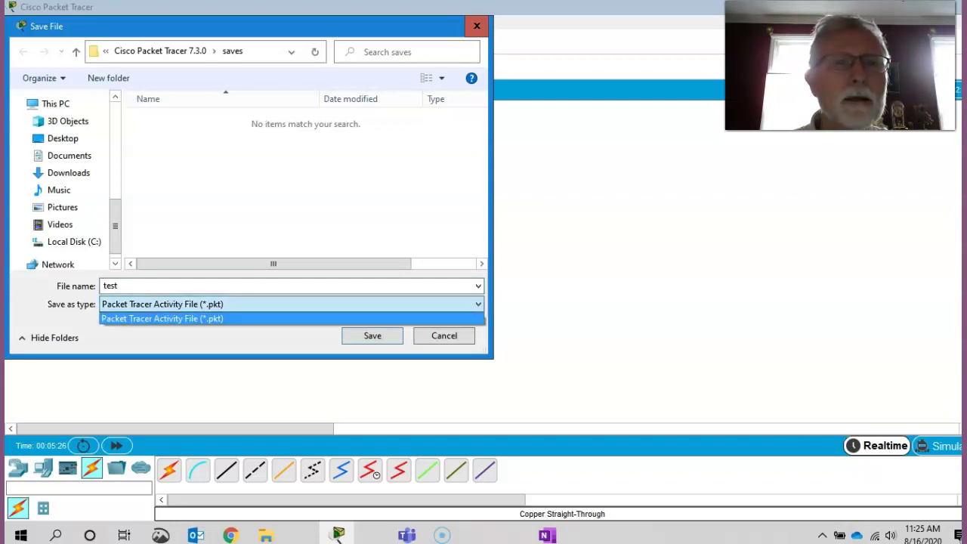
{"action": "key", "text": "Return"}
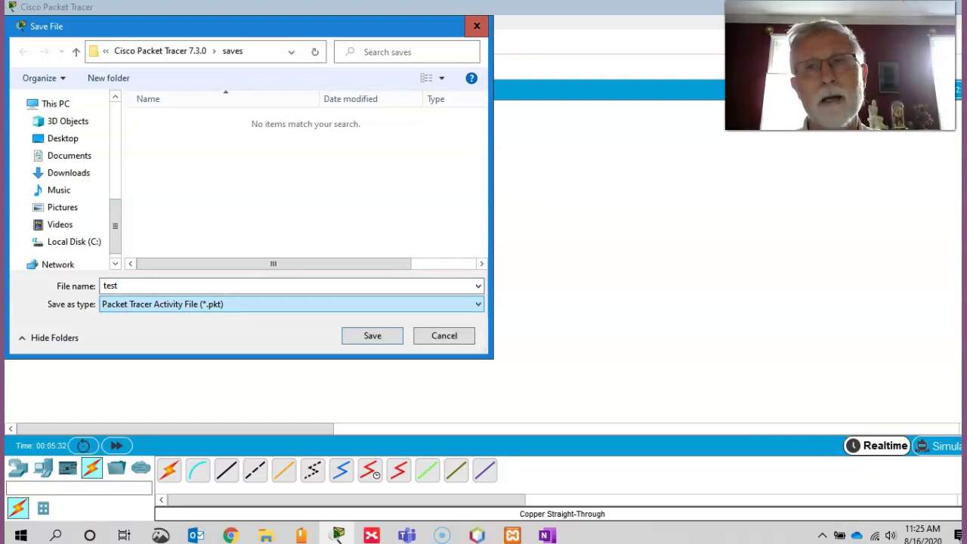
{"action": "scroll", "coordinate": [61, 174], "scroll_direction": "up", "scroll_amount": 5}
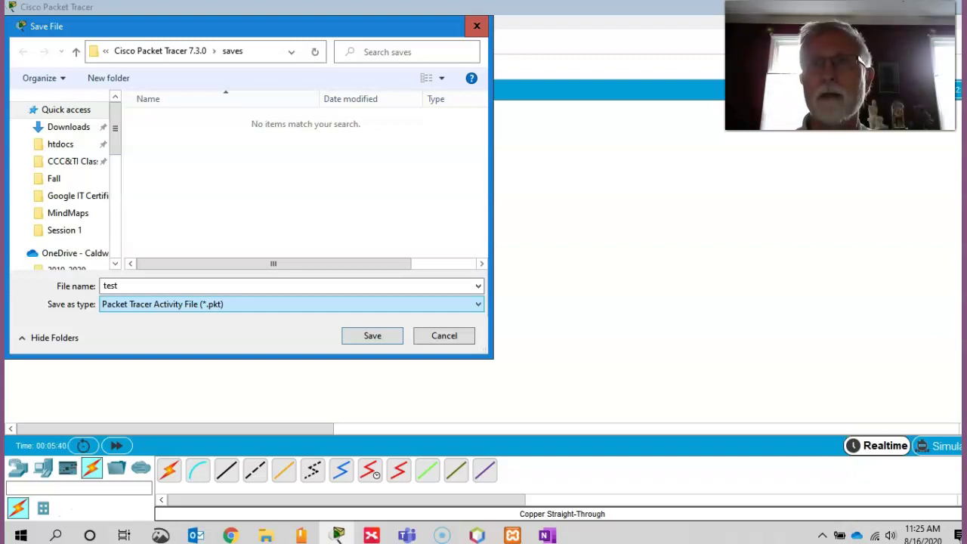
{"action": "key", "text": "Return"}
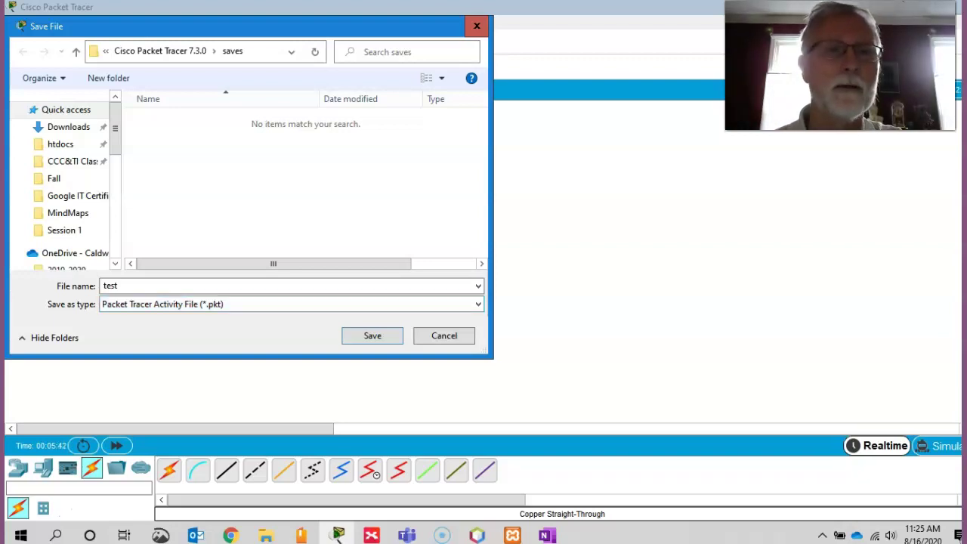